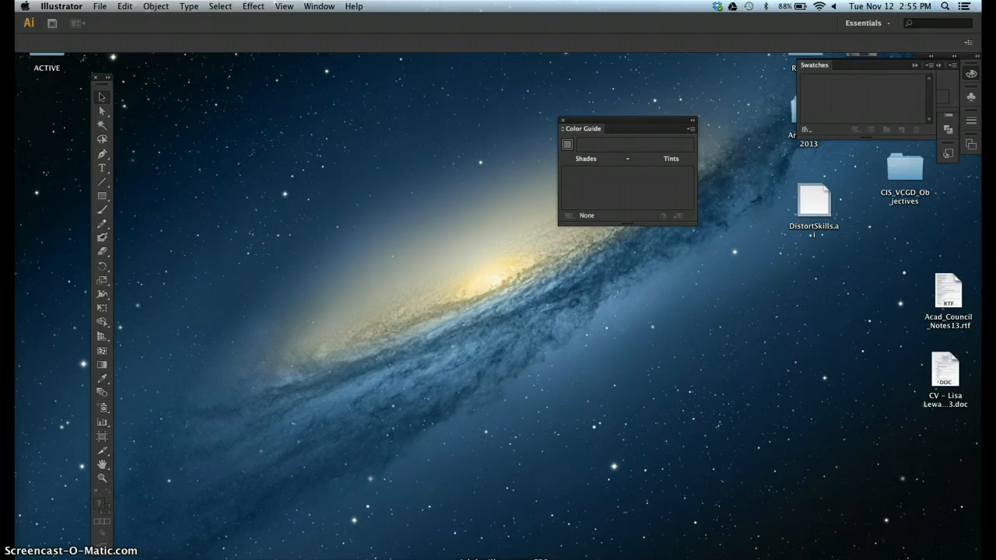
left_click(775, 559)
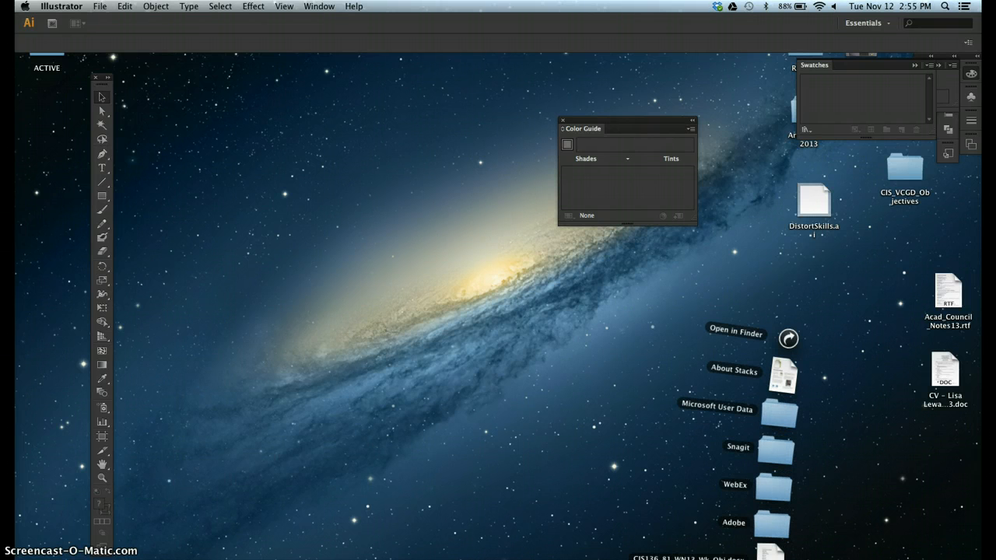
left_click(788, 337)
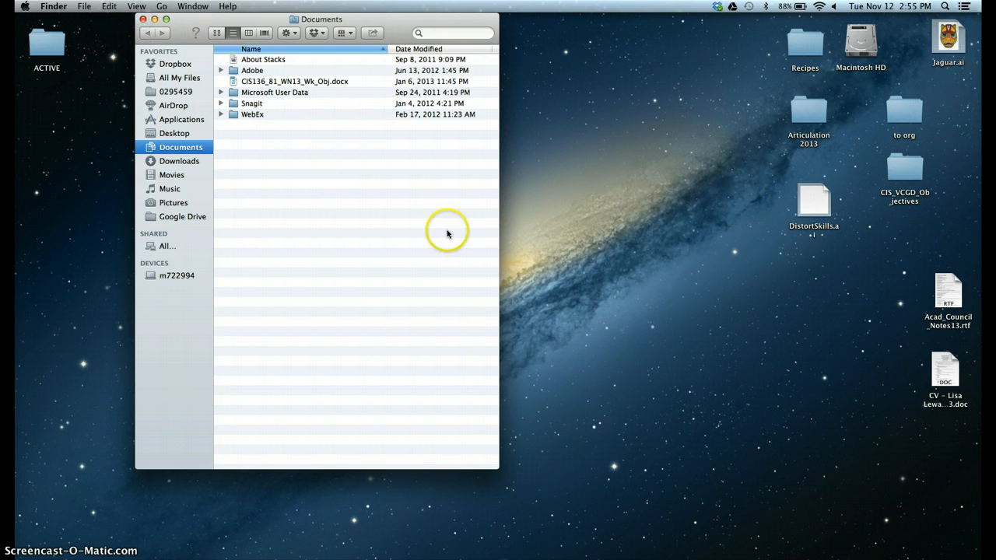
left_click(143, 19)
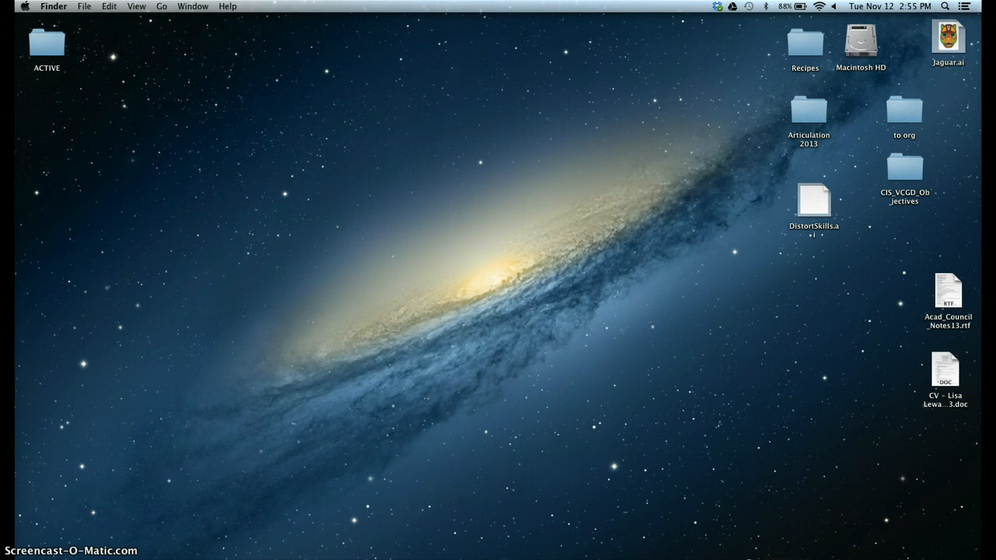
Step: Open AI 8-9.ai from the Chapter 8 Data Files-1 folder in Illustrator and enlarge the document window
left_click(797, 554)
left_click(797, 552)
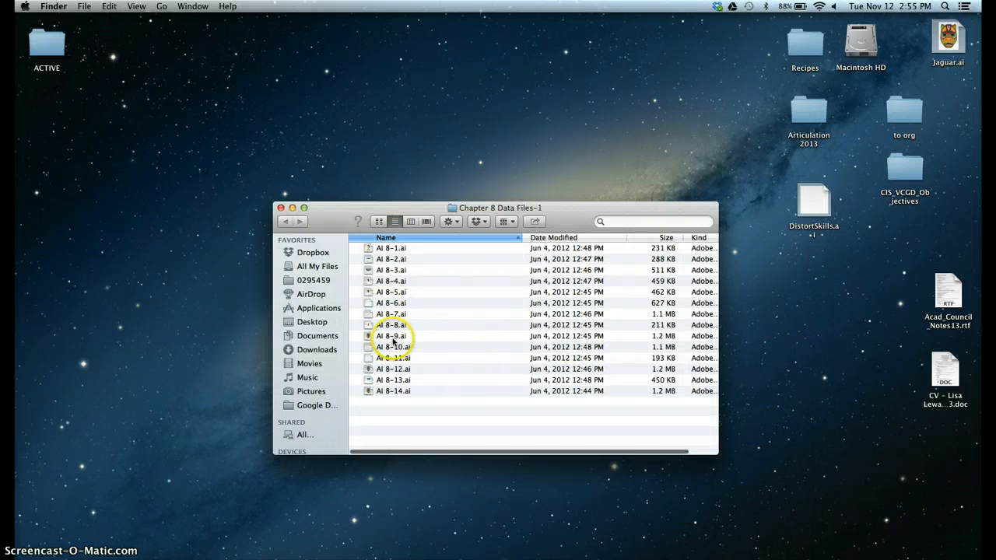
double_click(393, 336)
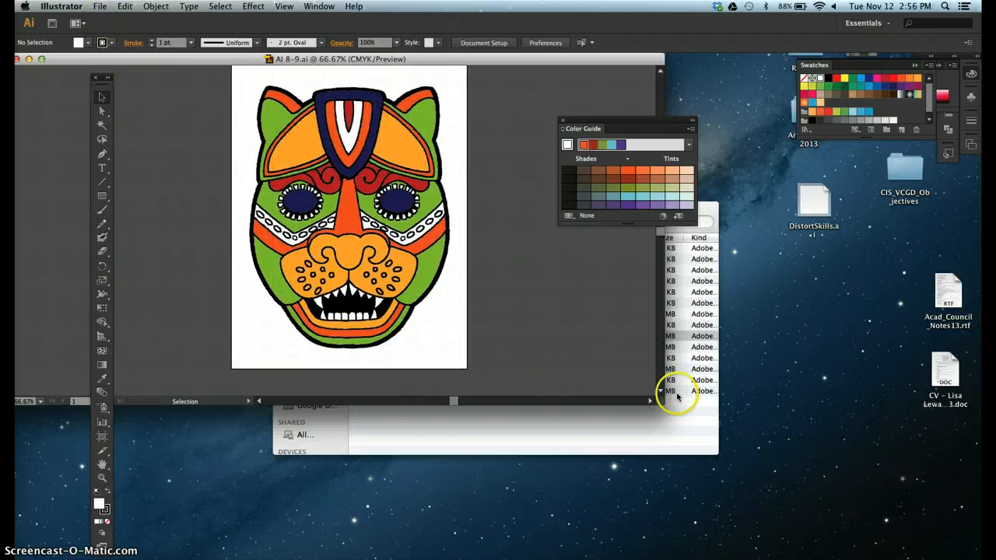
left_click_drag(661, 401, 922, 544)
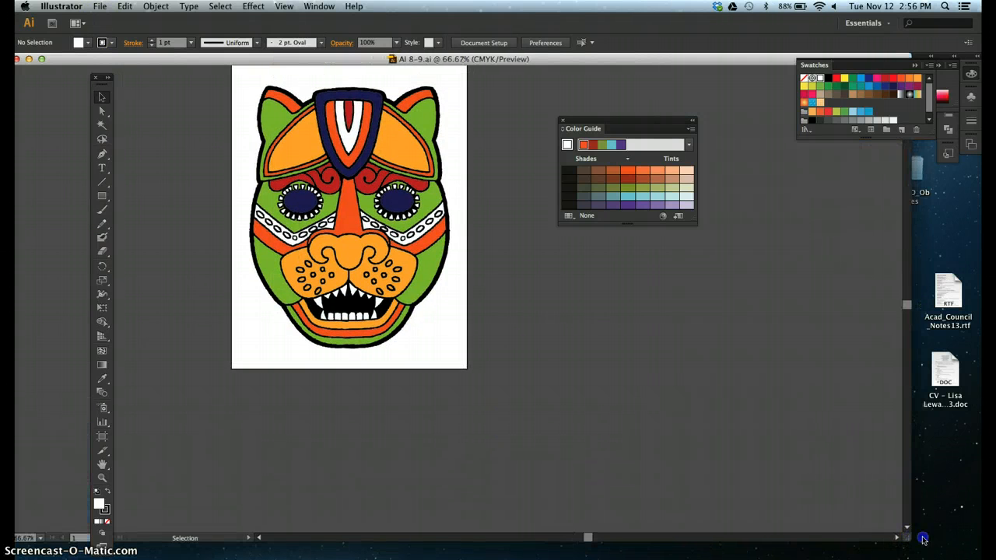
Step: Save the document as Jaguar.ai on the Desktop, replacing the existing file and keeping the default Illustrator CS6 options
left_click(99, 6)
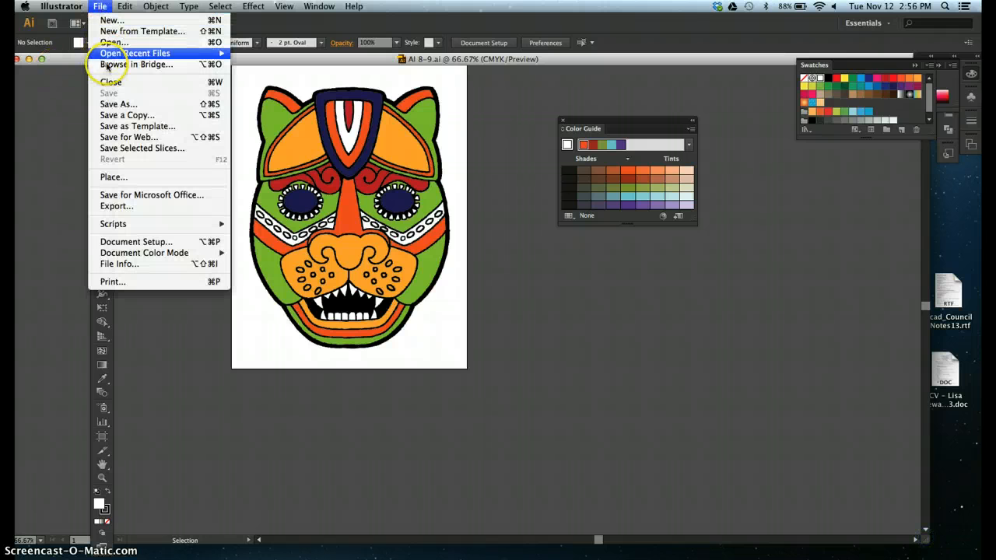
left_click(115, 104)
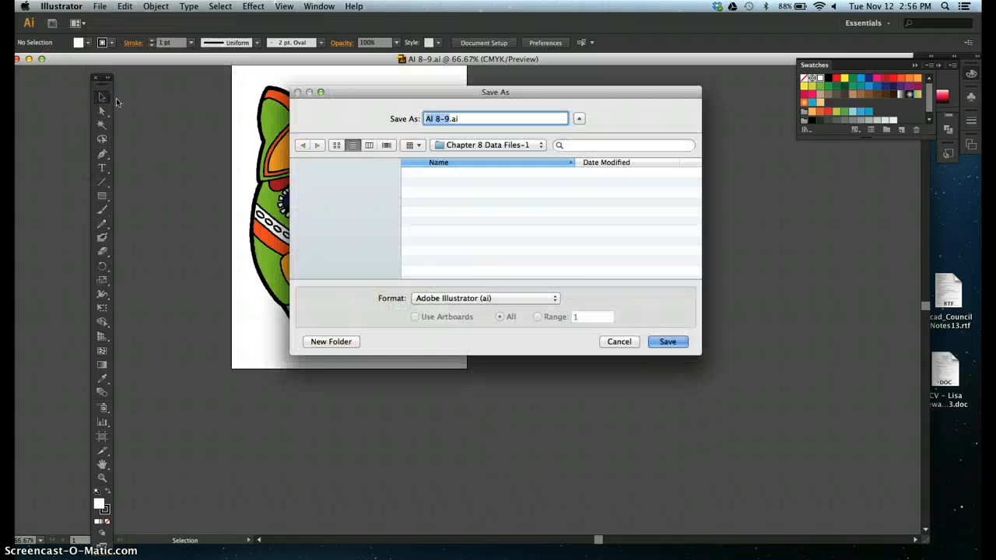
type("jaguar")
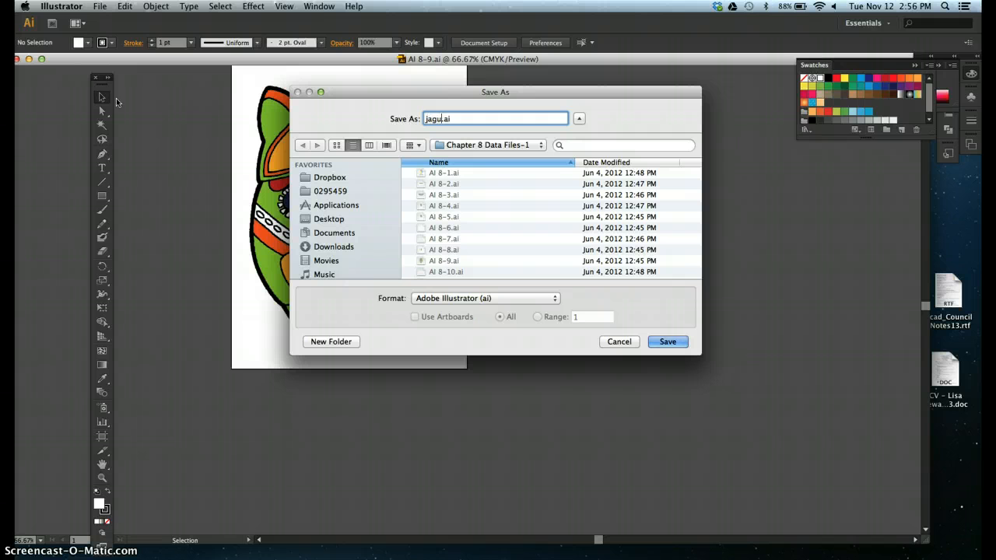
left_click(99, 121)
left_click(328, 219)
left_click(682, 343)
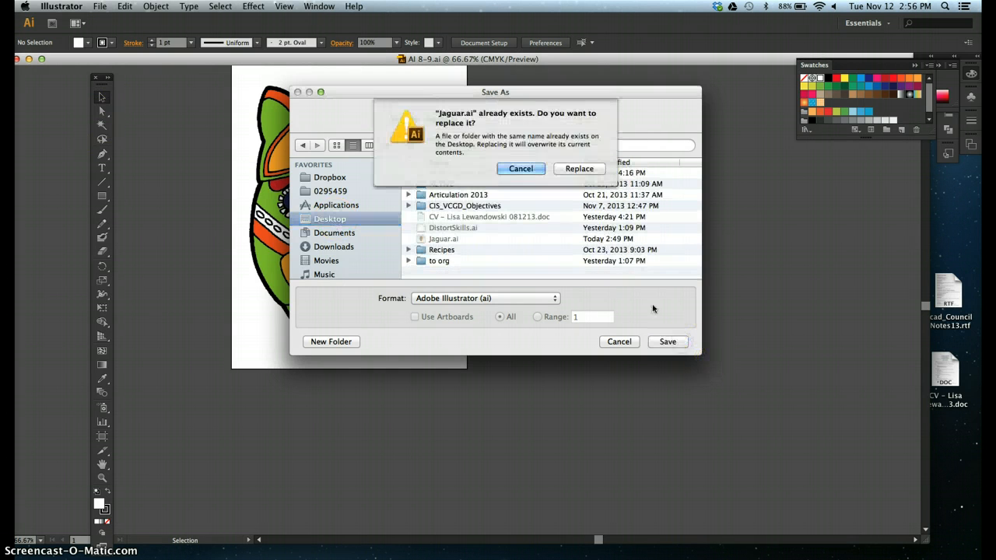
left_click(579, 168)
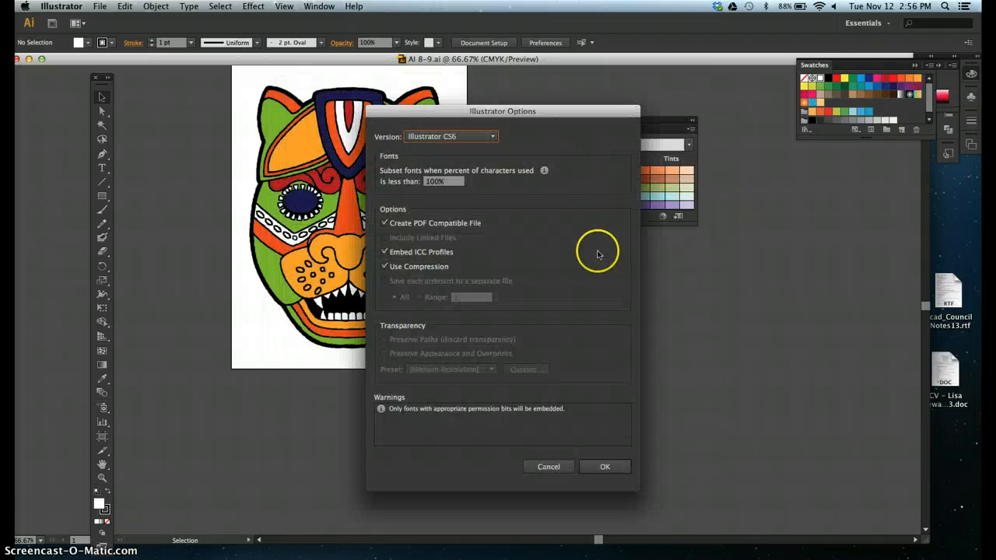
left_click(604, 467)
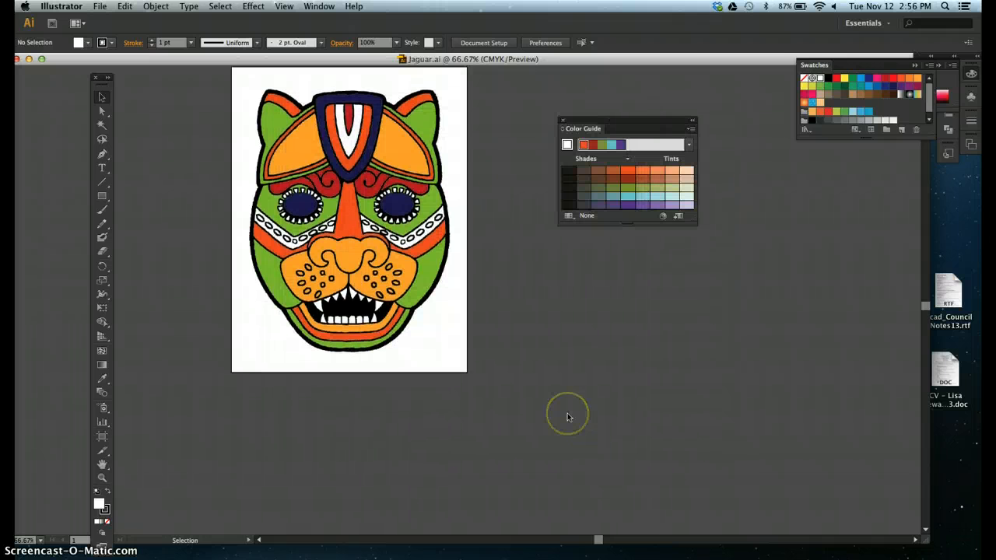
Step: Bring the whole mask artboard into view and place the Color Guide panel close beside it
scroll(567, 413, "up", 5)
scroll(567, 413, "right", 1)
scroll(567, 417, "down", 2)
scroll(568, 417, "right", 2)
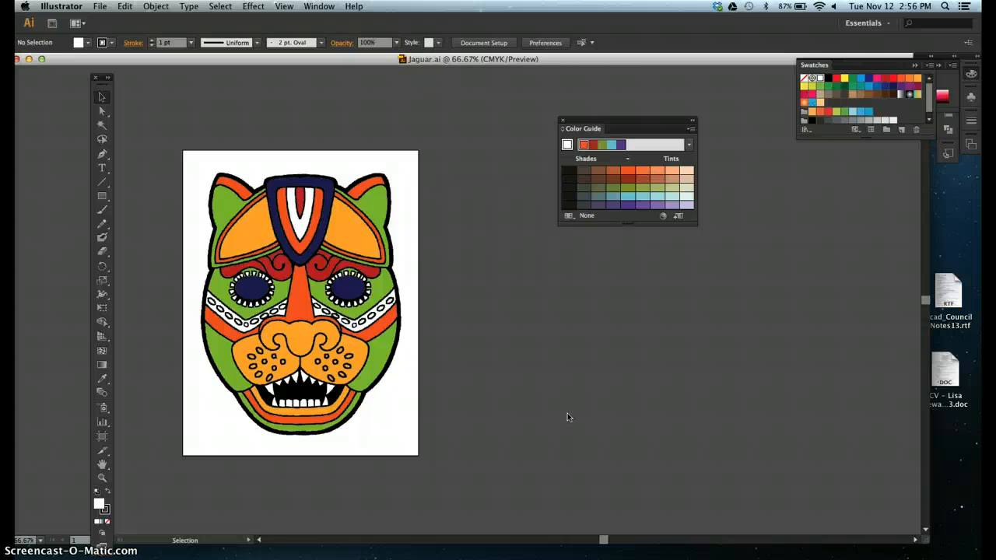
left_click_drag(611, 122, 513, 144)
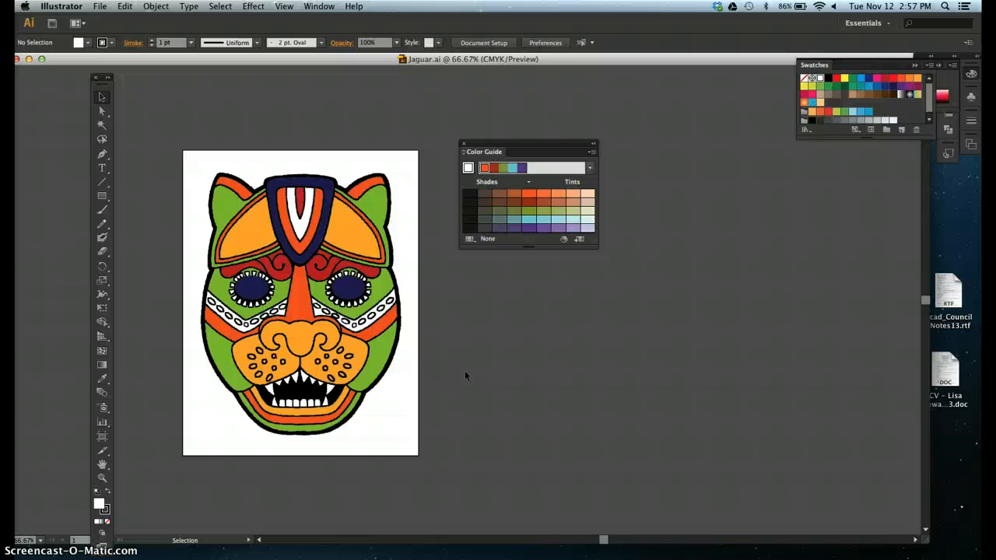
Step: Enter isolation mode on the mask's orange group and exit it again
double_click(302, 339)
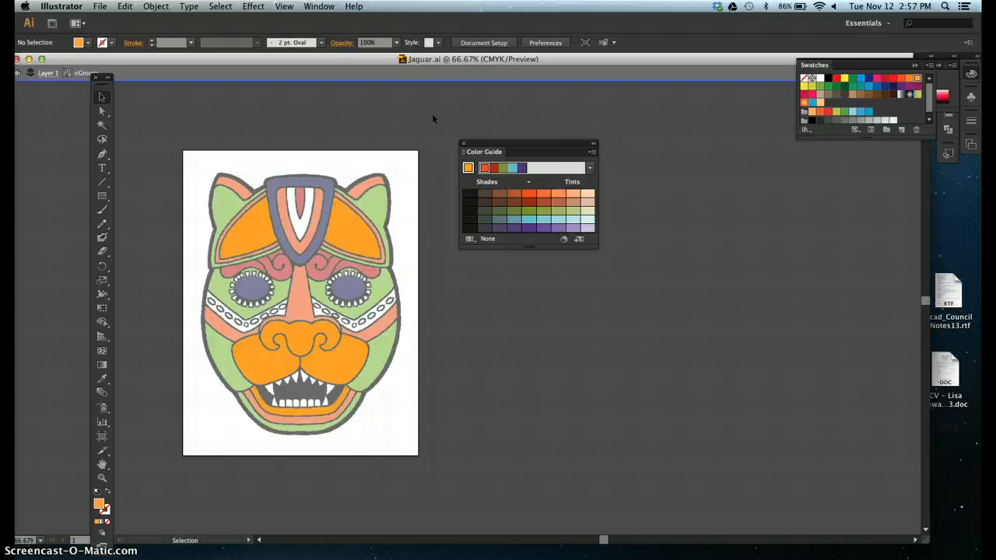
left_click(585, 46)
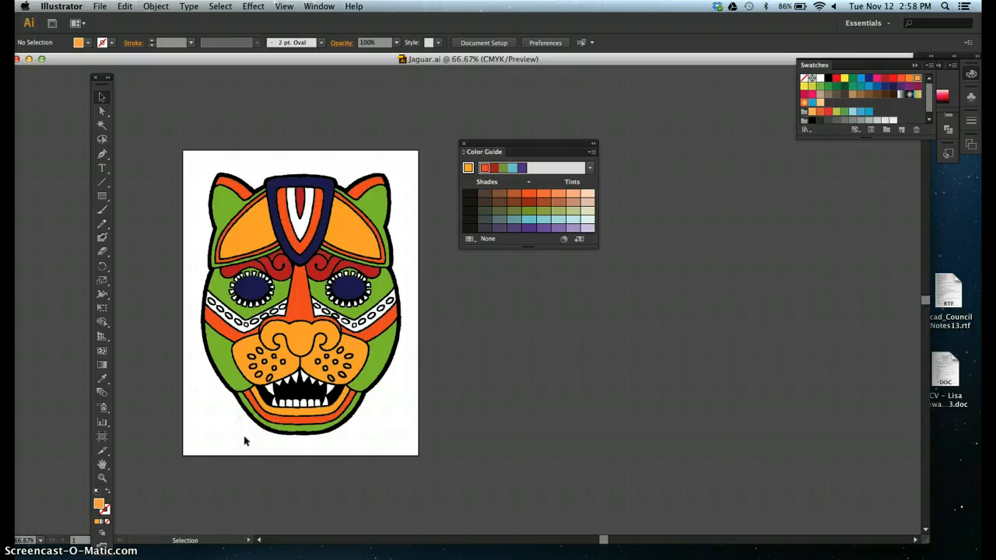
Step: Sample the orange of the jaguar's muzzle with the Eyedropper and set it as the Color Guide's base color
left_click(101, 381)
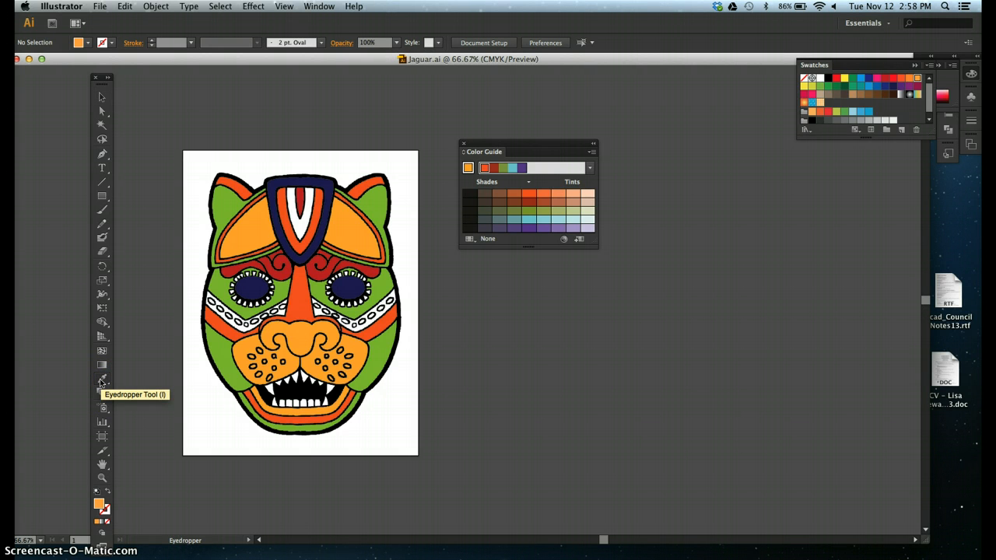
left_click(301, 333)
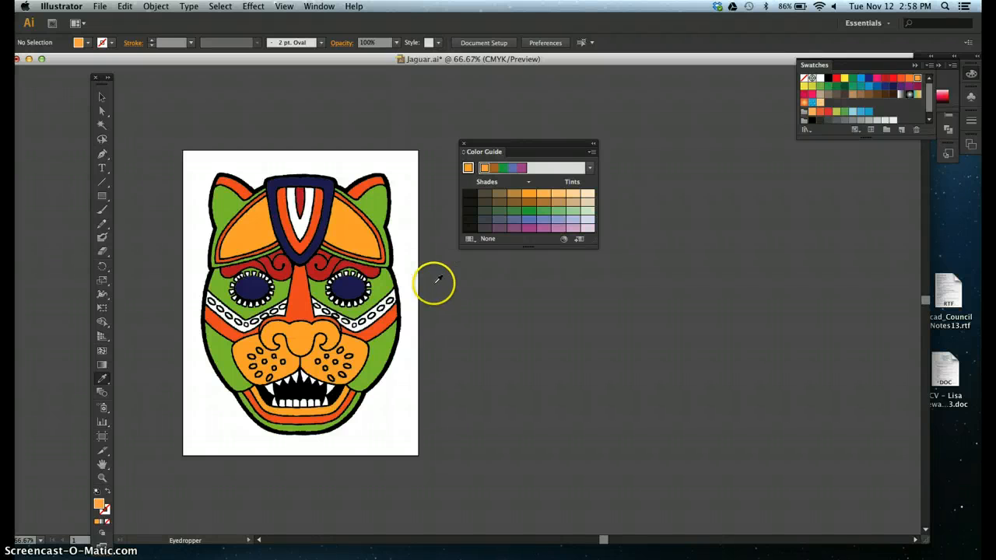
left_click(101, 97)
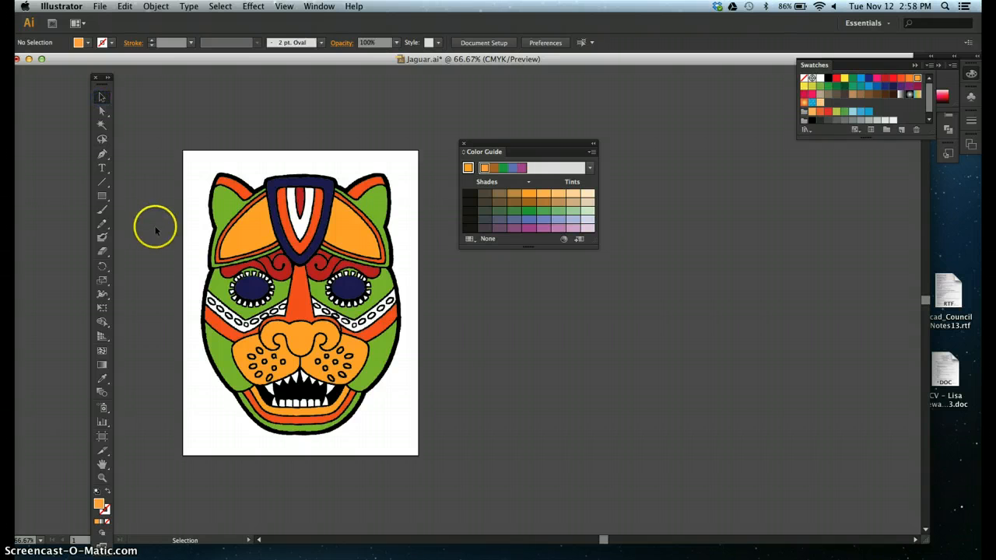
Step: Select all the mask artwork and apply the Pentagram harmony rule to it in Recolor Artwork
key("super+a")
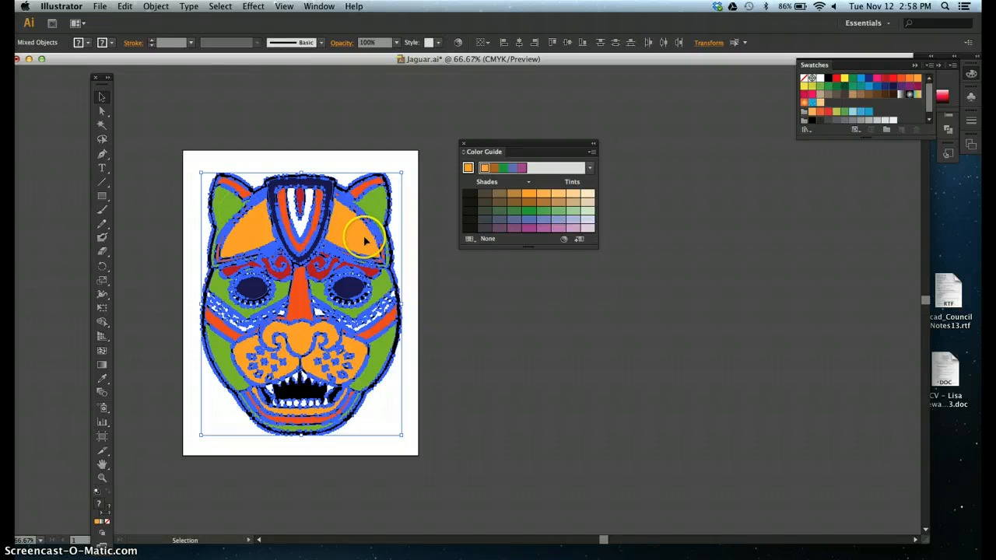
left_click(563, 242)
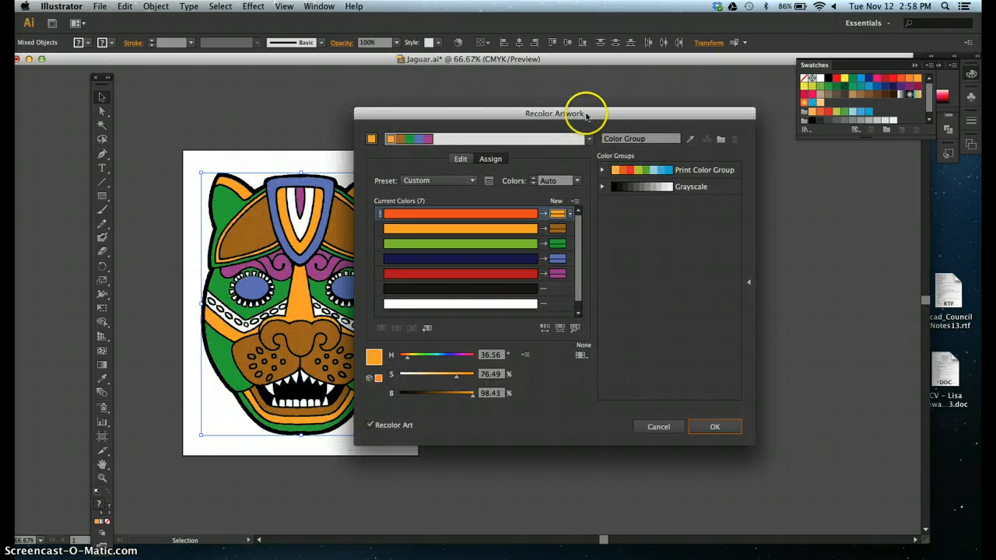
left_click_drag(586, 118, 649, 137)
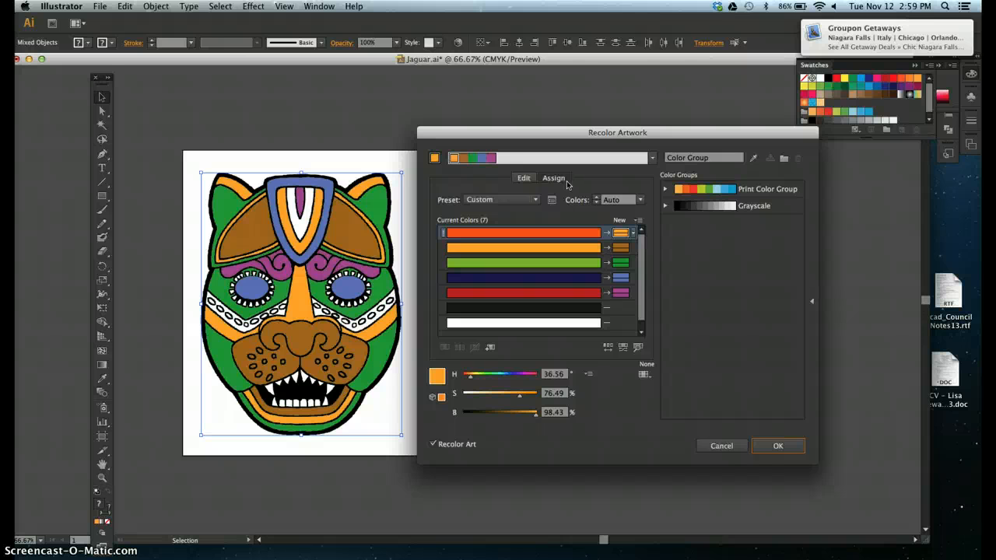
left_click(652, 158)
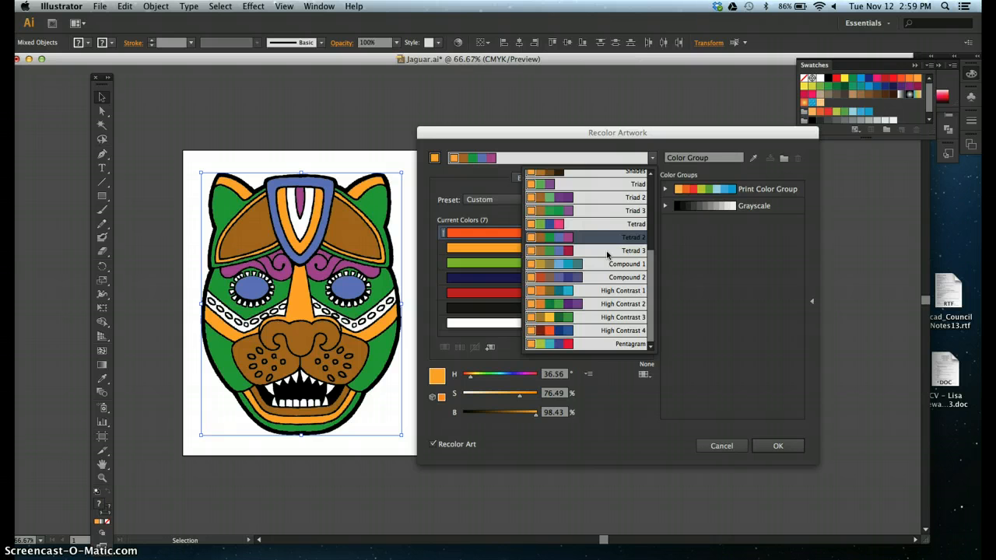
left_click(612, 345)
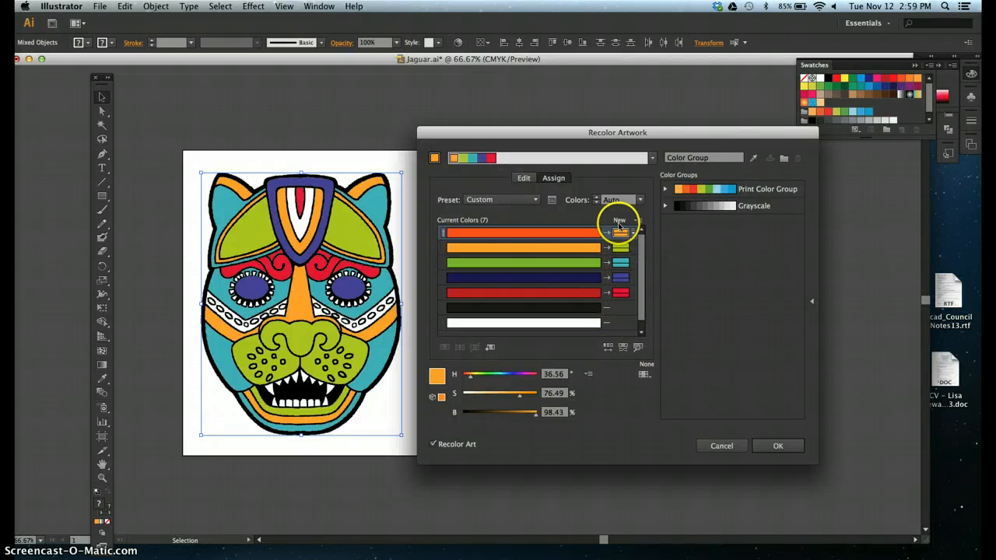
Step: Swap the new orange and red, assigning red to the orange-red row and orange to the dark red row
left_click(624, 292)
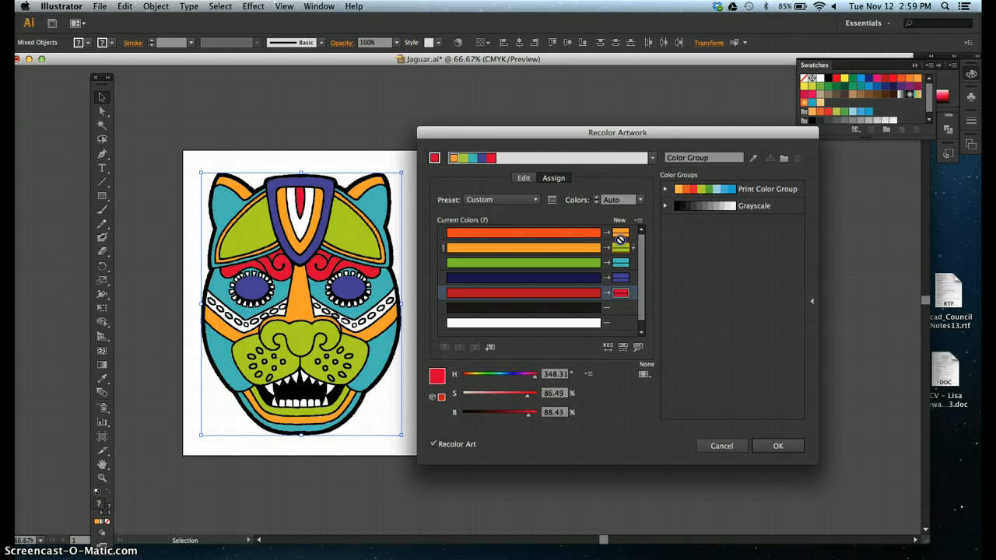
left_click_drag(620, 232, 621, 233)
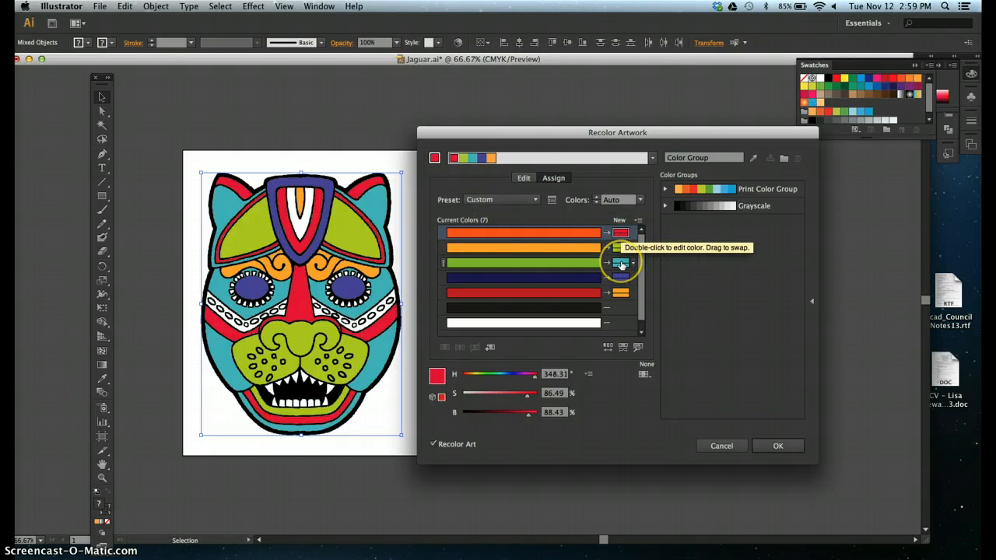
left_click_drag(622, 264, 619, 249)
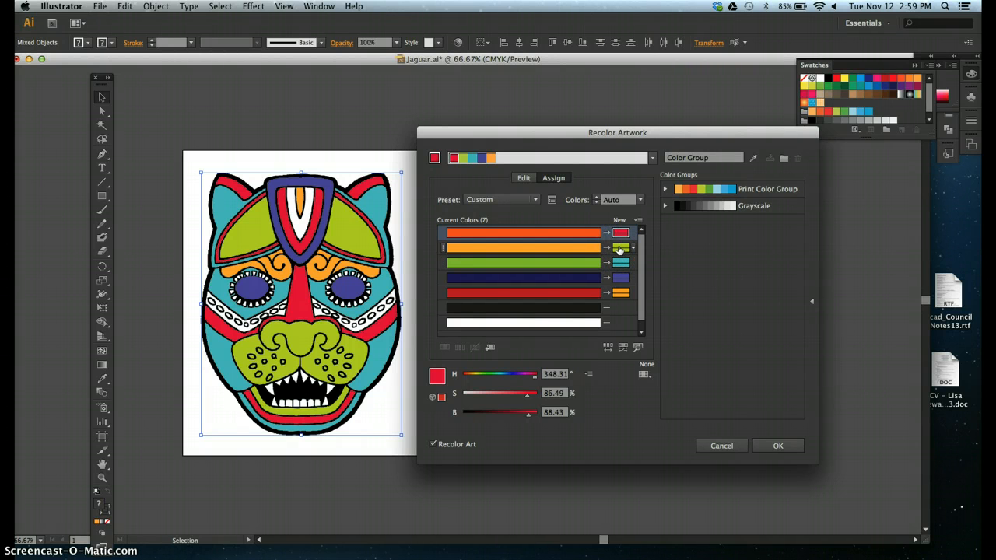
Step: Change the new lime green color in the second row to R 237, G 184, B 107
double_click(620, 249)
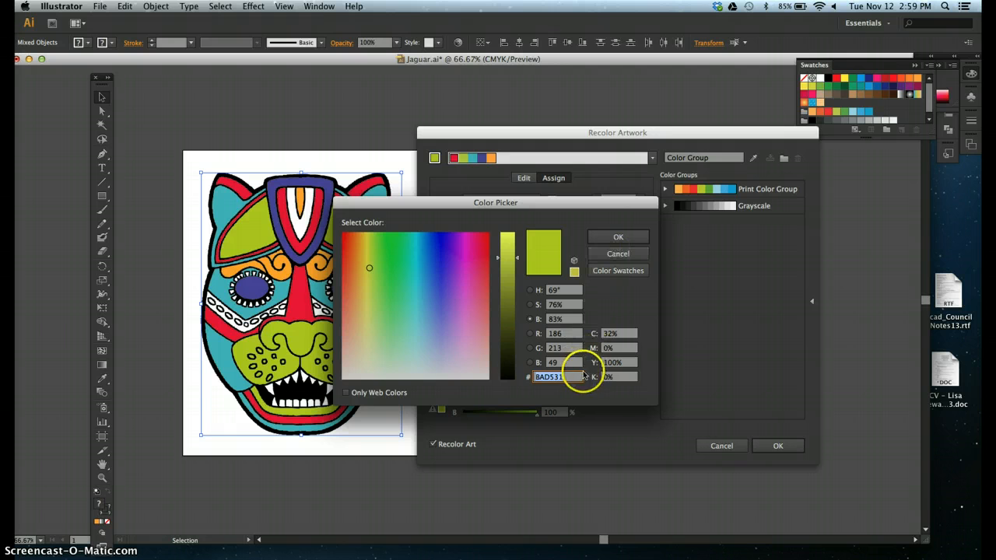
left_click(557, 335)
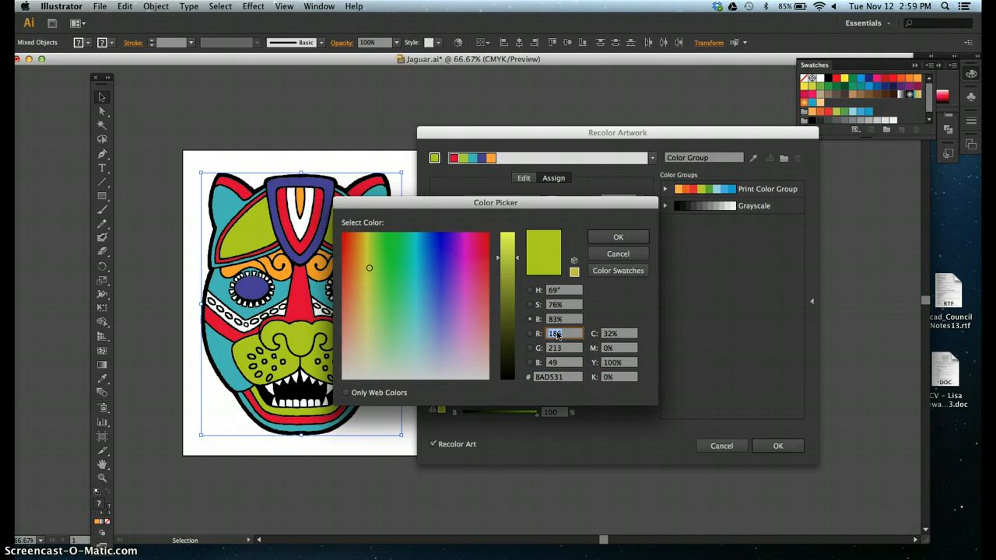
type("237")
key("Tab")
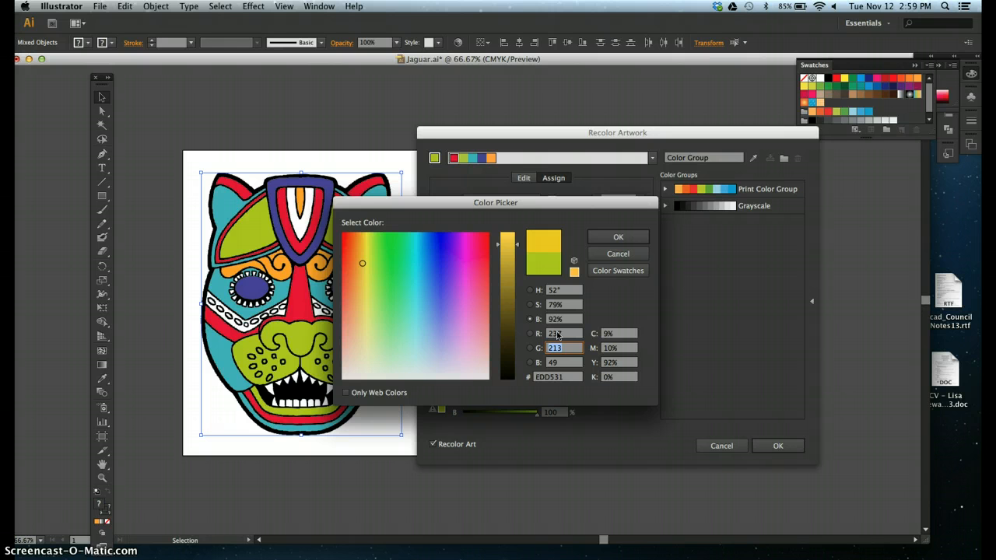
type("184")
key("Tab")
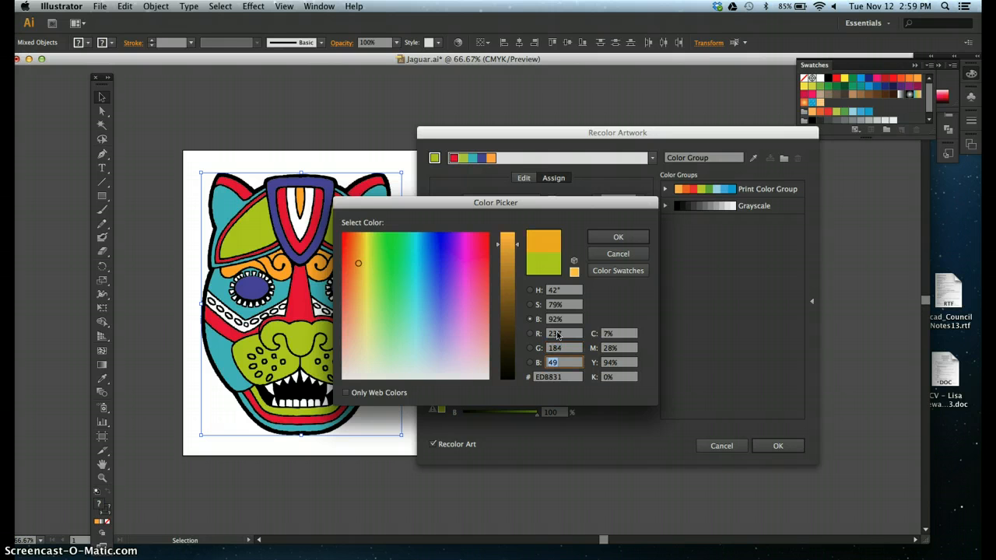
type("107")
left_click(632, 238)
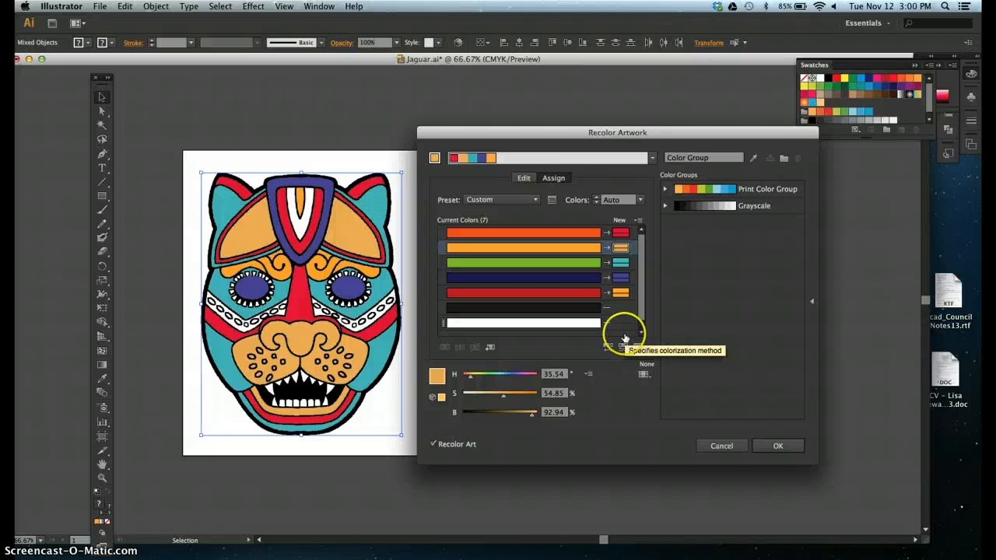
Step: Shift the new indigo color to green with a hue of 133° and apply the recoloring to the artwork
left_click(617, 278)
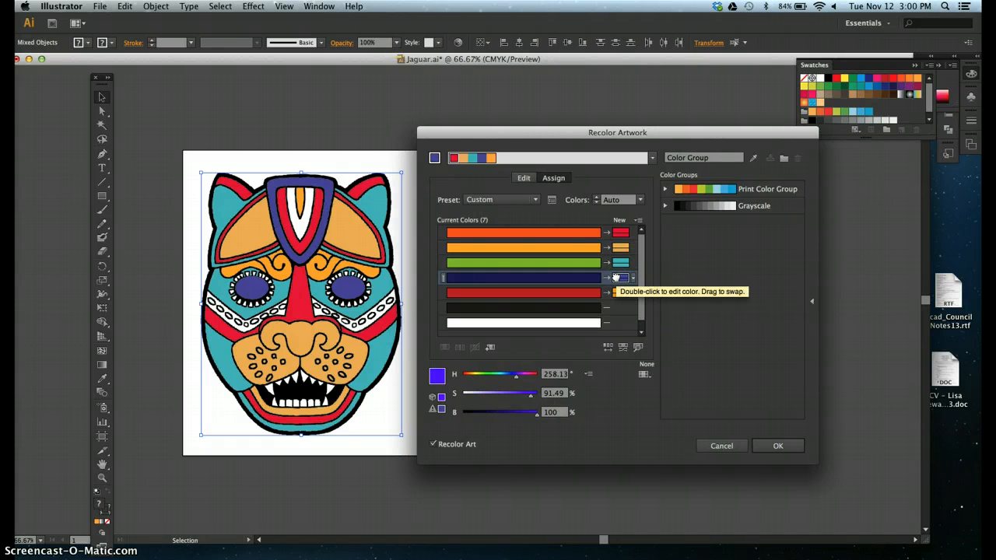
left_click(580, 278)
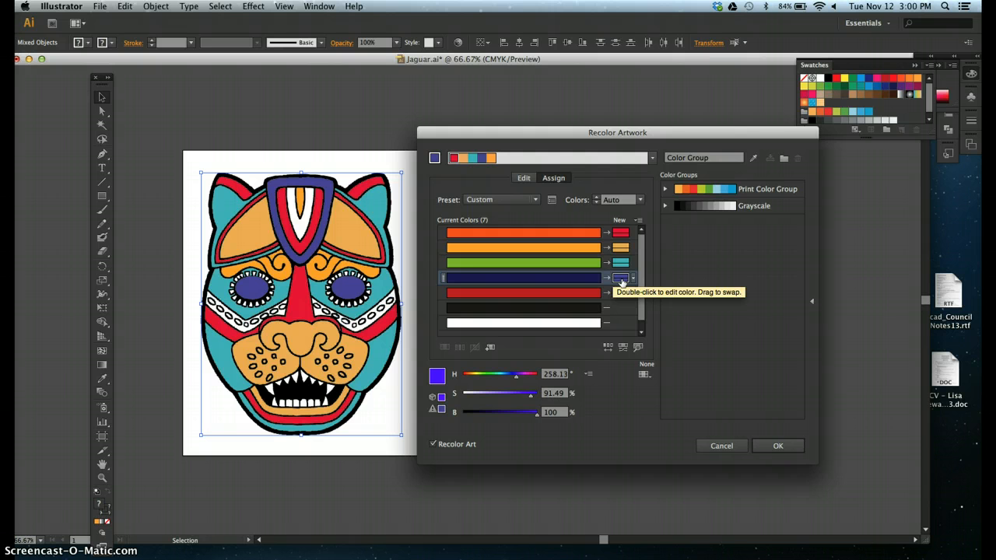
left_click(620, 280)
left_click(517, 376)
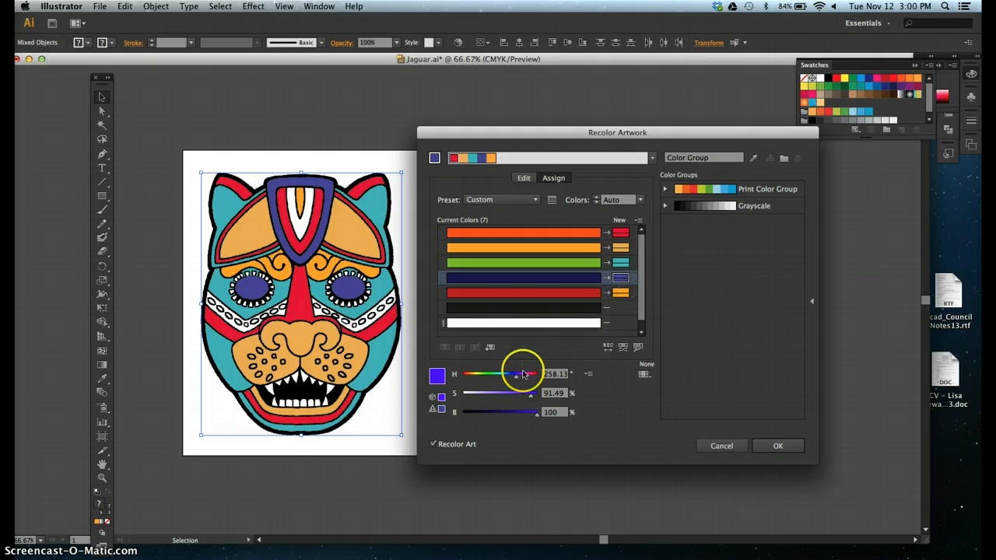
left_click_drag(516, 377, 491, 383)
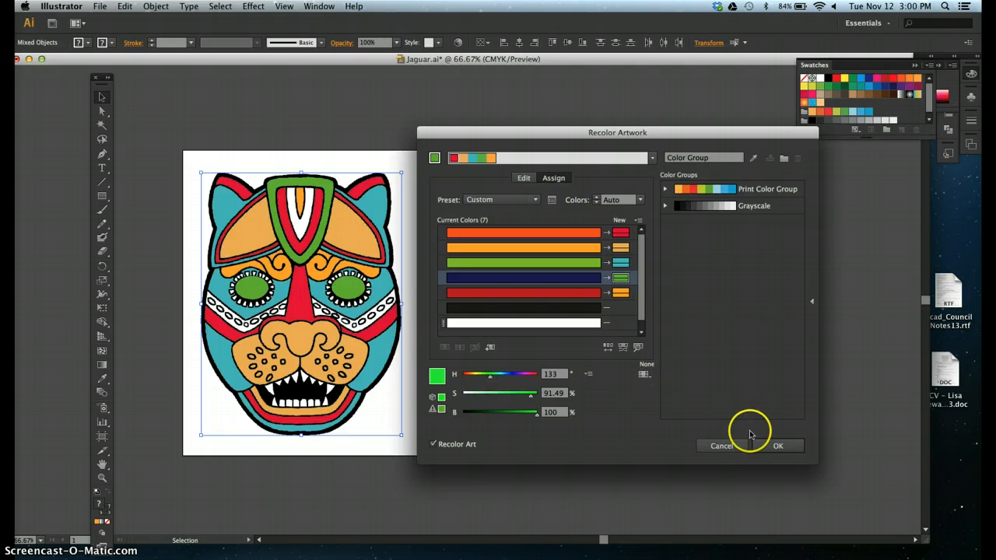
left_click(778, 446)
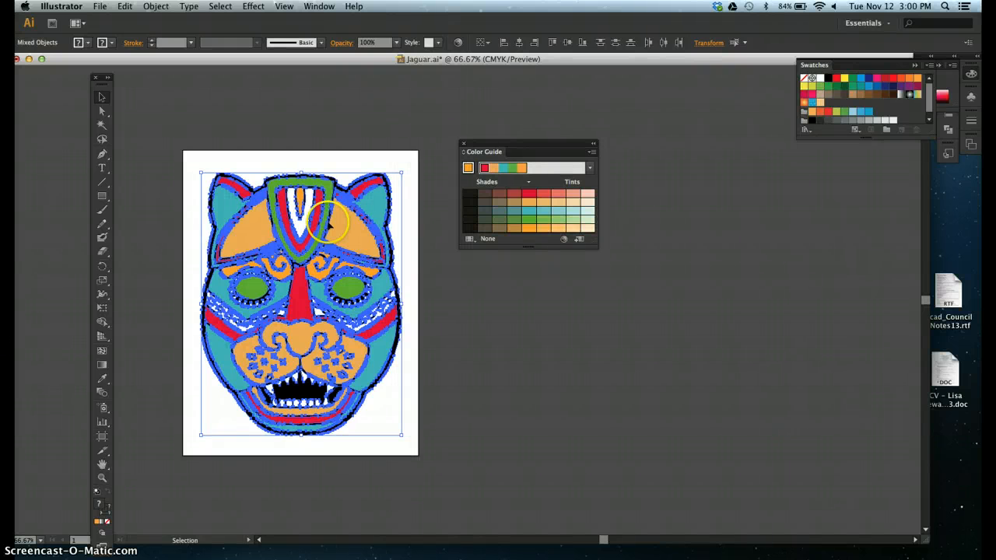
Step: Deselect the recolored mask artwork and save Jaguar.ai
left_click(271, 164)
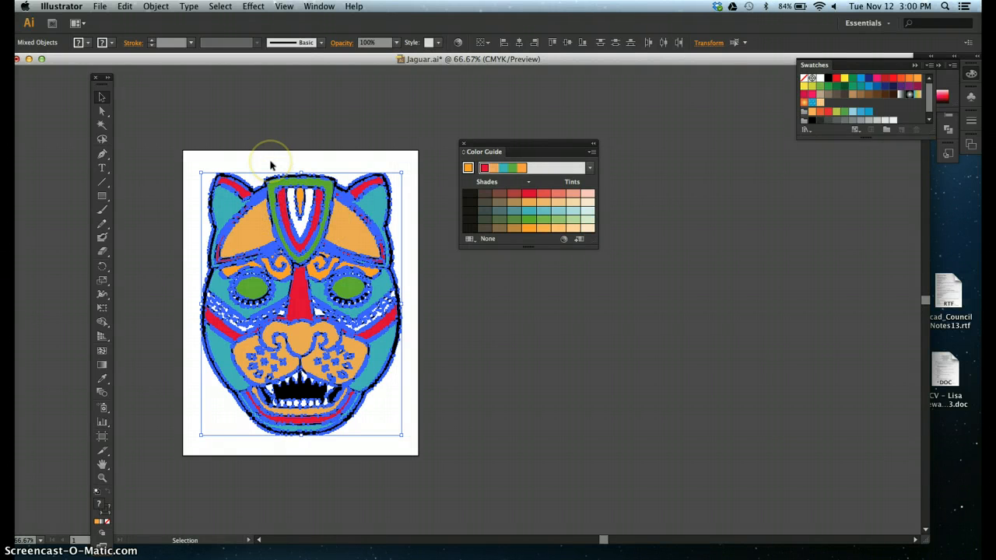
left_click(271, 164)
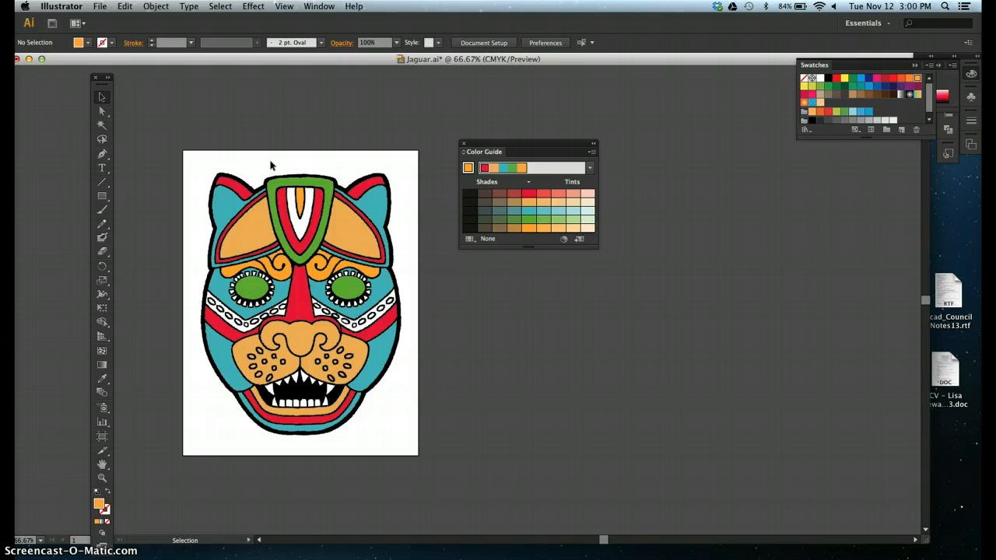
key("super+s")
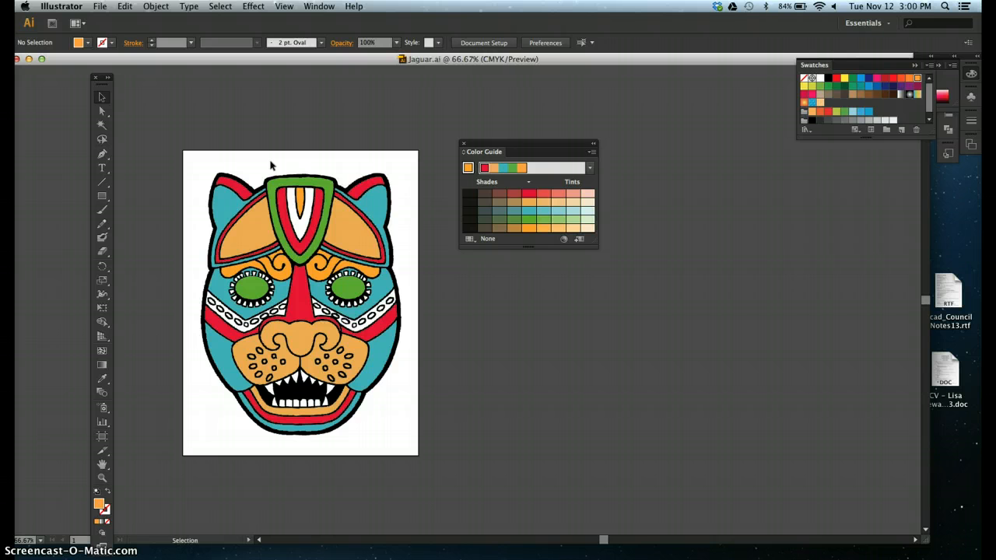